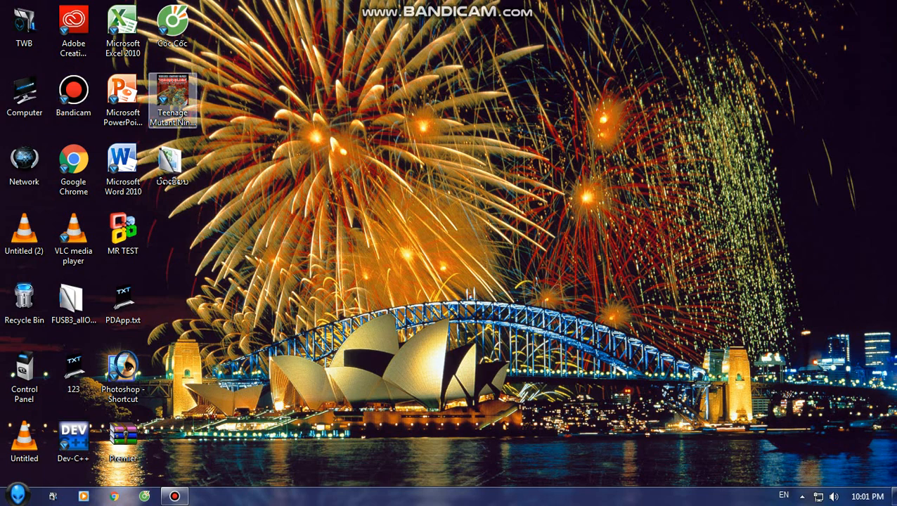
- Launch Excel, maximize its window and open the recent workbook ຕາຕາວາງຄະແນນ
{"action": "double_click", "coordinate": [123, 28]}
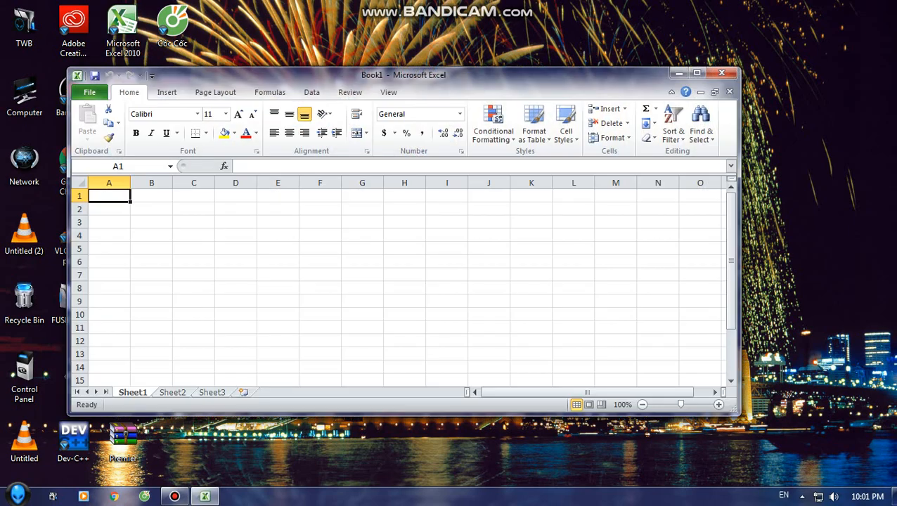
{"action": "left_click", "coordinate": [697, 73]}
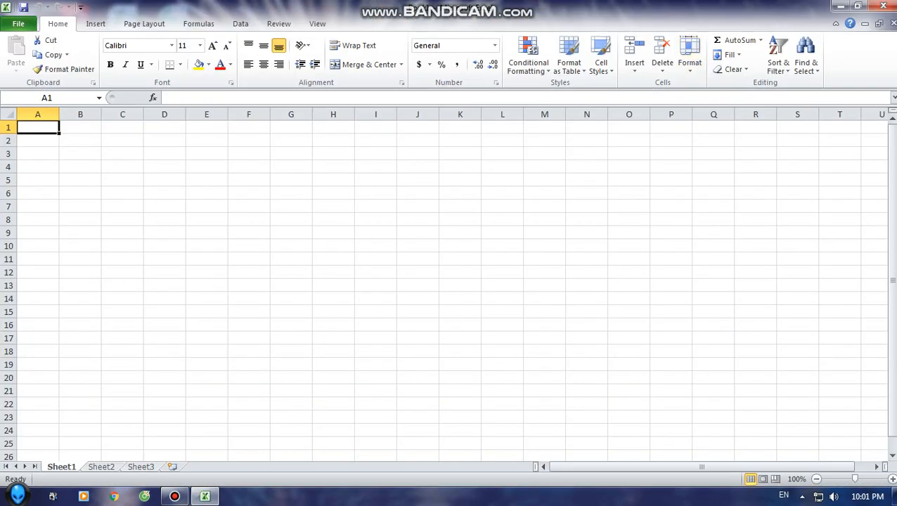
{"action": "left_click", "coordinate": [19, 23]}
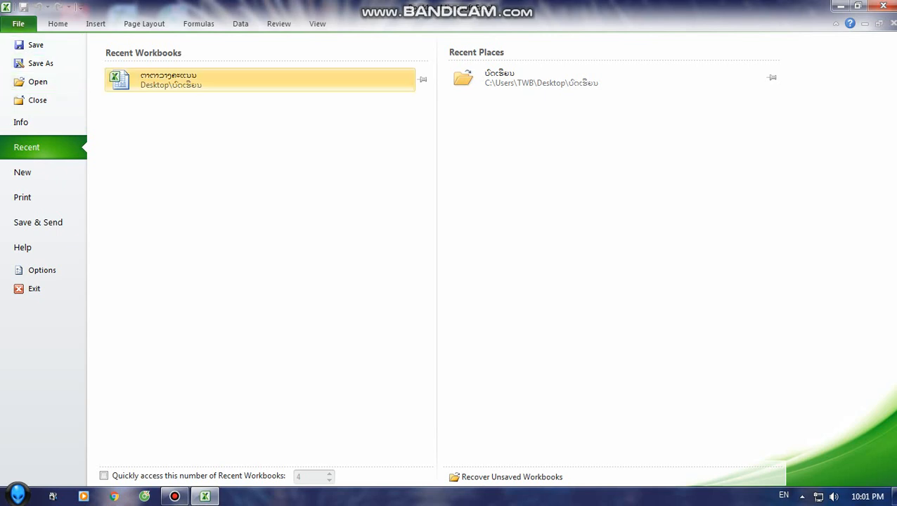
{"action": "left_click", "coordinate": [169, 81]}
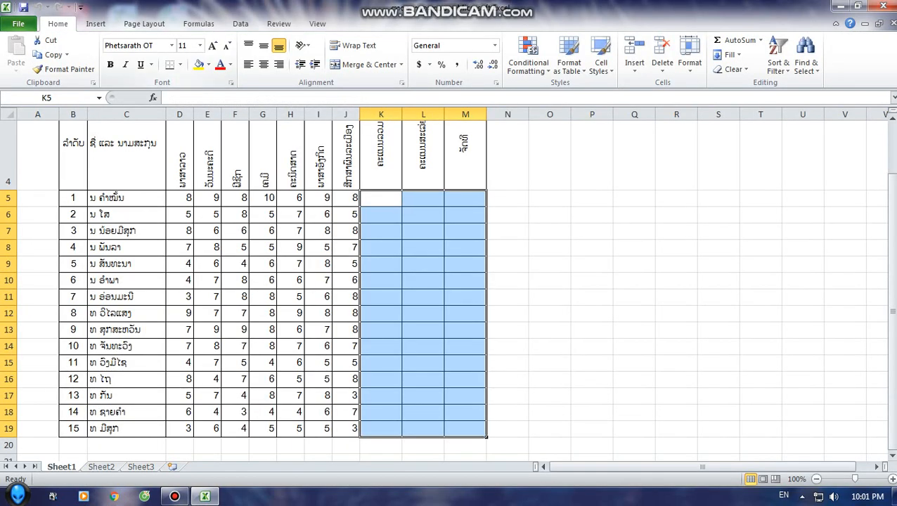
{"action": "left_click", "coordinate": [591, 250]}
{"action": "left_click", "coordinate": [381, 250]}
{"action": "scroll", "coordinate": [381, 250], "scroll_direction": "down", "scroll_amount": 1}
{"action": "scroll", "coordinate": [381, 250], "scroll_direction": "up", "scroll_amount": 1}
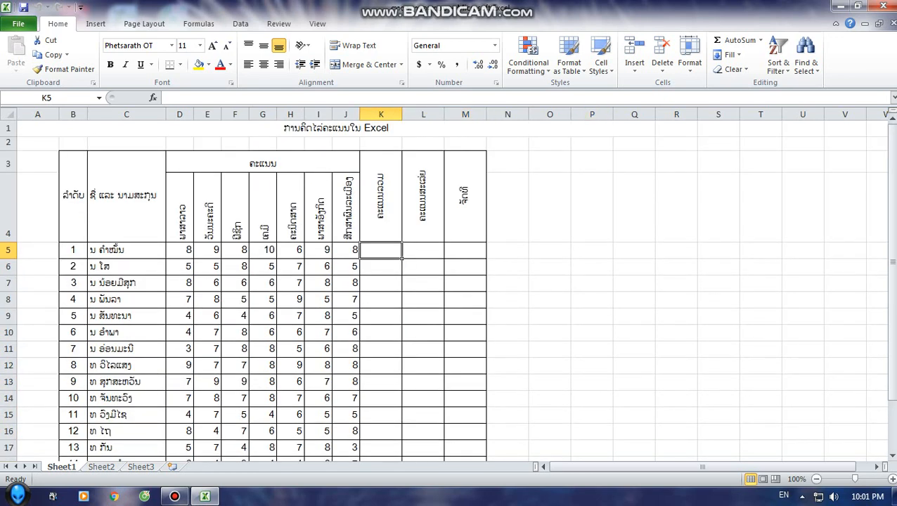
{"action": "scroll", "coordinate": [381, 251], "scroll_direction": "down", "scroll_amount": 1}
{"action": "scroll", "coordinate": [381, 250], "scroll_direction": "up", "scroll_amount": 1}
- Enter the formula =SUM(D5:J5) in K5 to total the first student's subject scores
{"action": "double_click", "coordinate": [380, 250]}
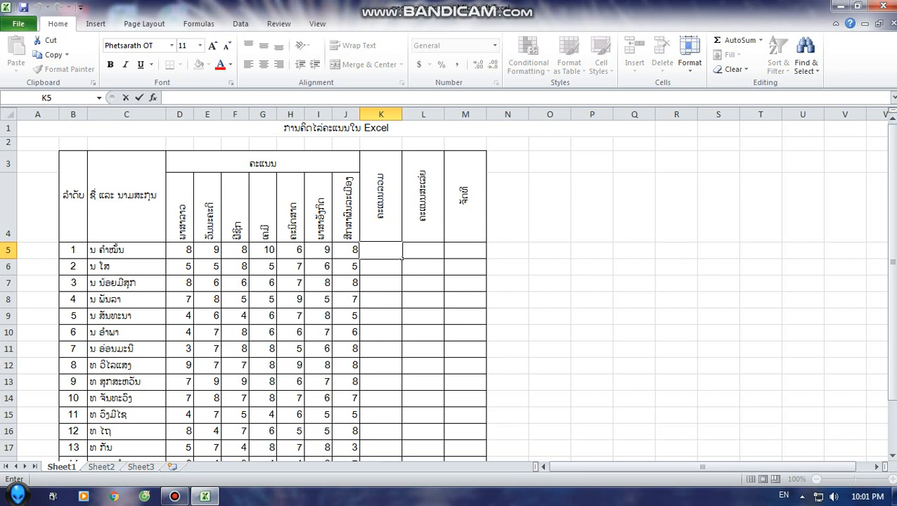
{"action": "type", "text": "="}
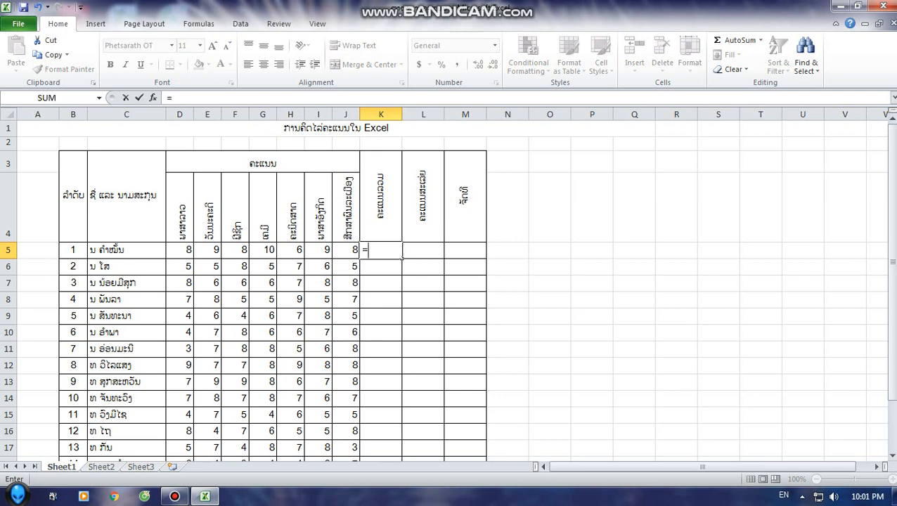
{"action": "type", "text": "s"}
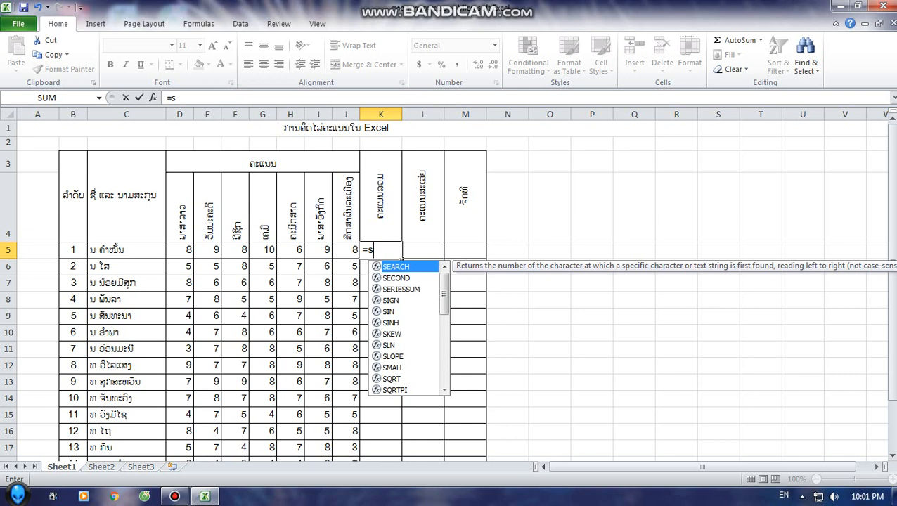
{"action": "type", "text": "um"}
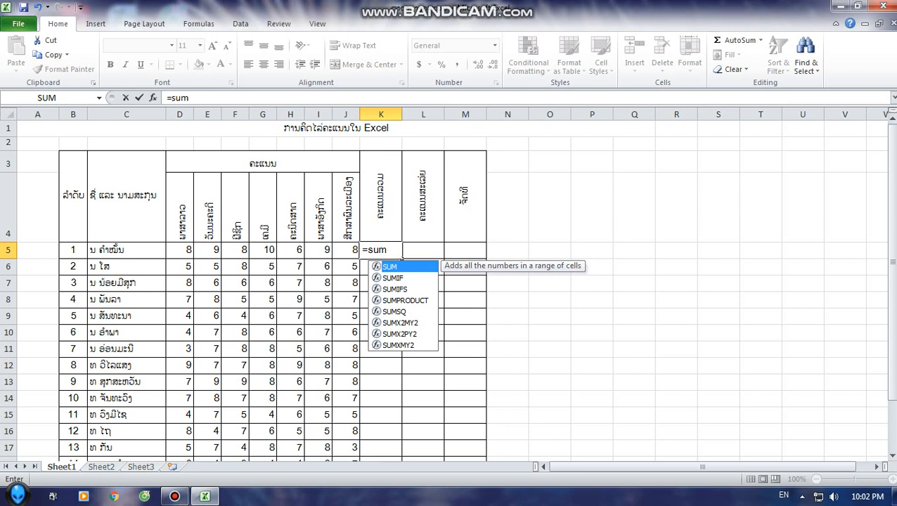
{"action": "key", "text": "Tab"}
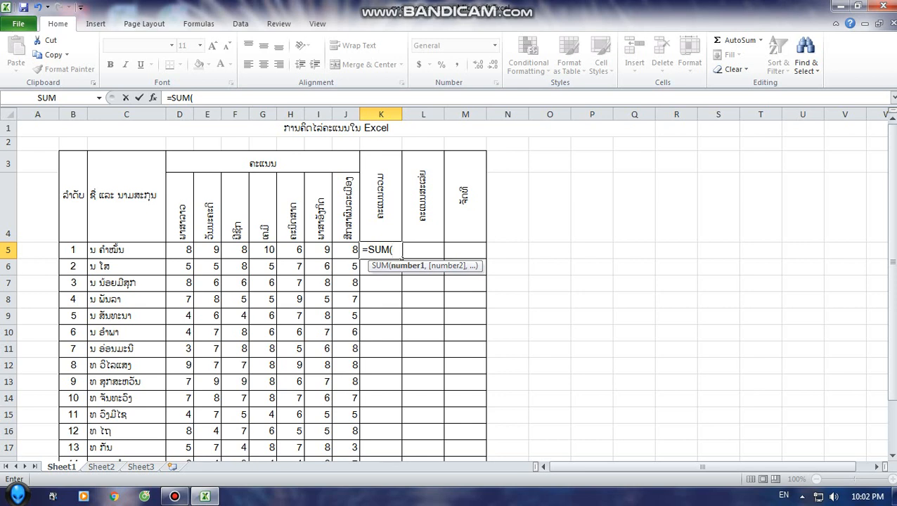
{"action": "left_click", "coordinate": [180, 250]}
{"action": "left_click_drag", "start_coordinate": [184, 253], "coordinate": [353, 256]}
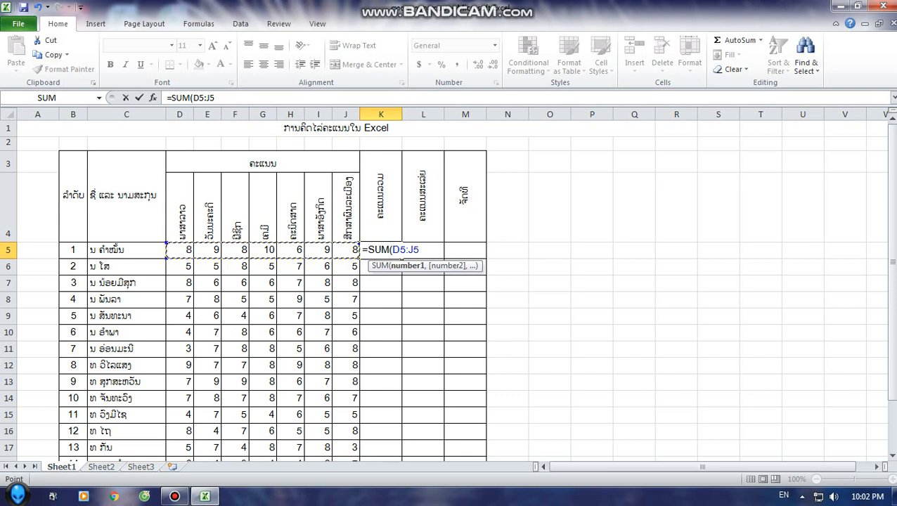
{"action": "type", "text": ")"}
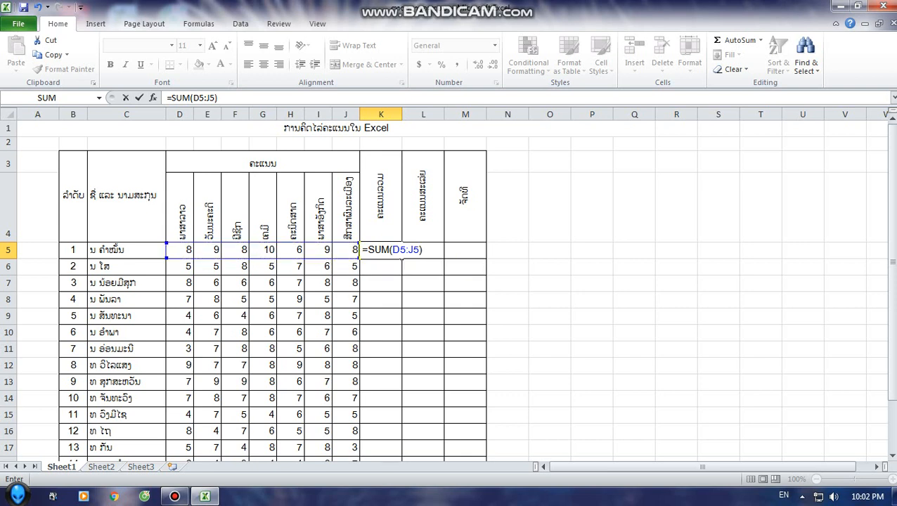
{"action": "key", "text": "Return"}
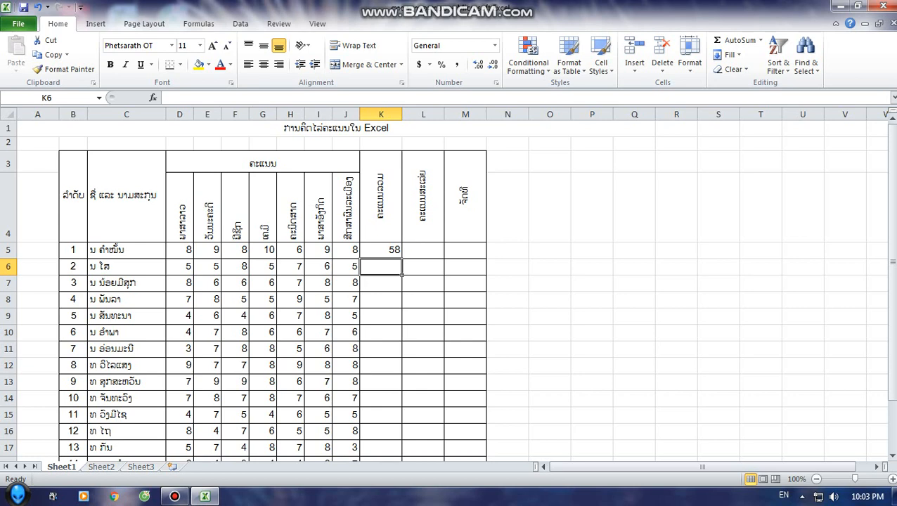
- Fill the total formula from K5 down through K19 for all students
{"action": "left_click", "coordinate": [381, 250]}
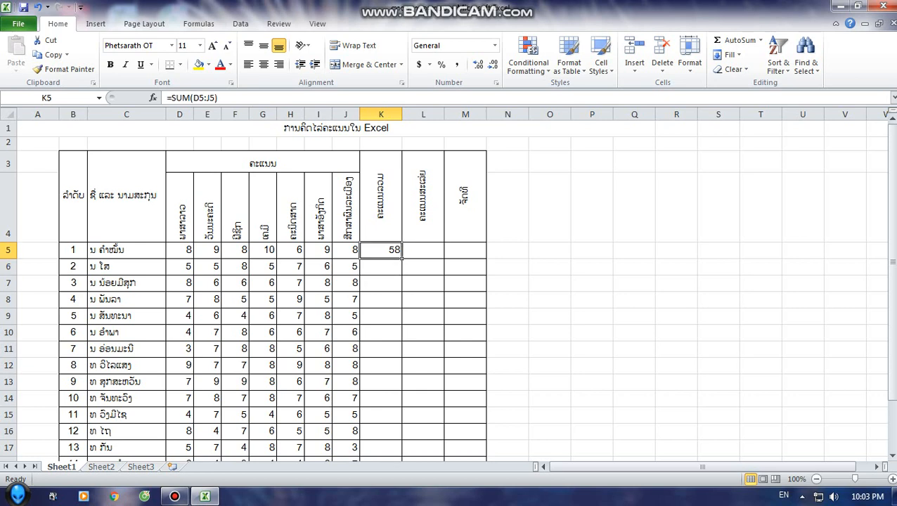
{"action": "left_click_drag", "start_coordinate": [401, 258], "coordinate": [394, 434]}
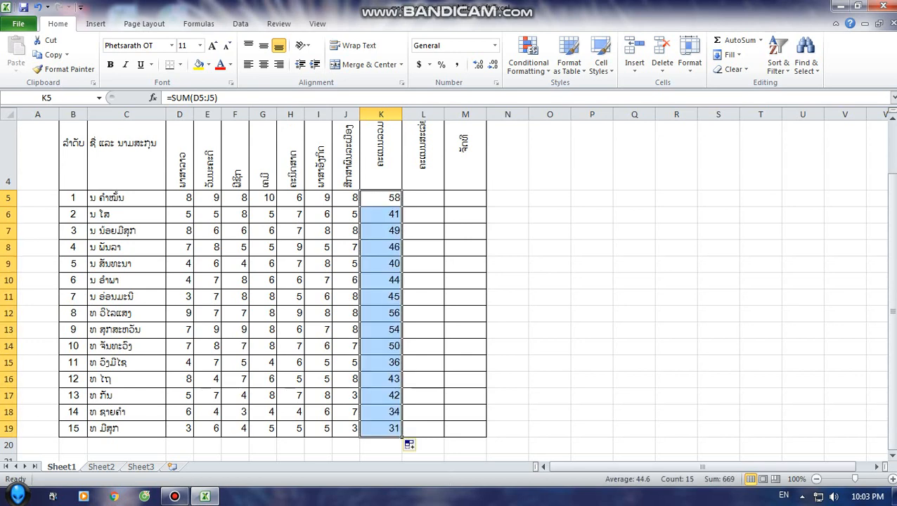
{"action": "left_click", "coordinate": [381, 280]}
- Enter an AVERAGEA formula over D5:J5 in L5 to average the first student's scores
{"action": "left_click", "coordinate": [422, 198]}
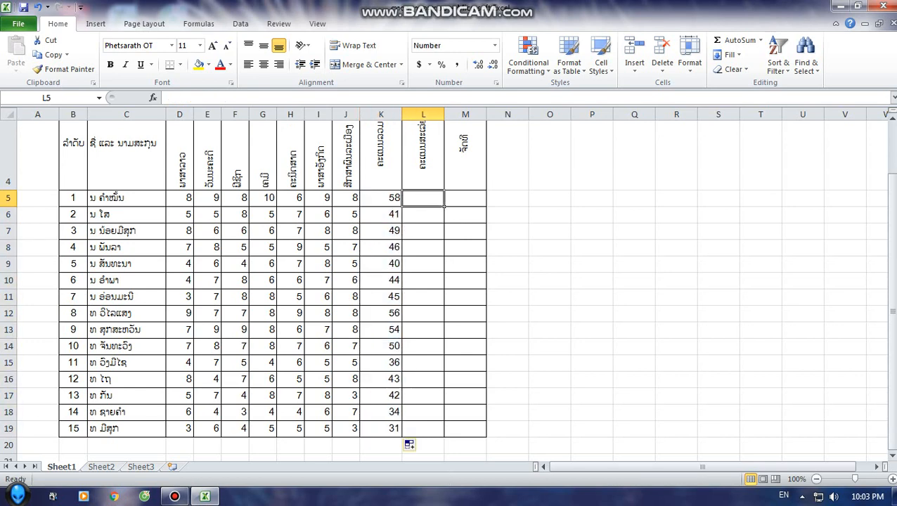
{"action": "scroll", "coordinate": [422, 281], "scroll_direction": "up", "scroll_amount": 1}
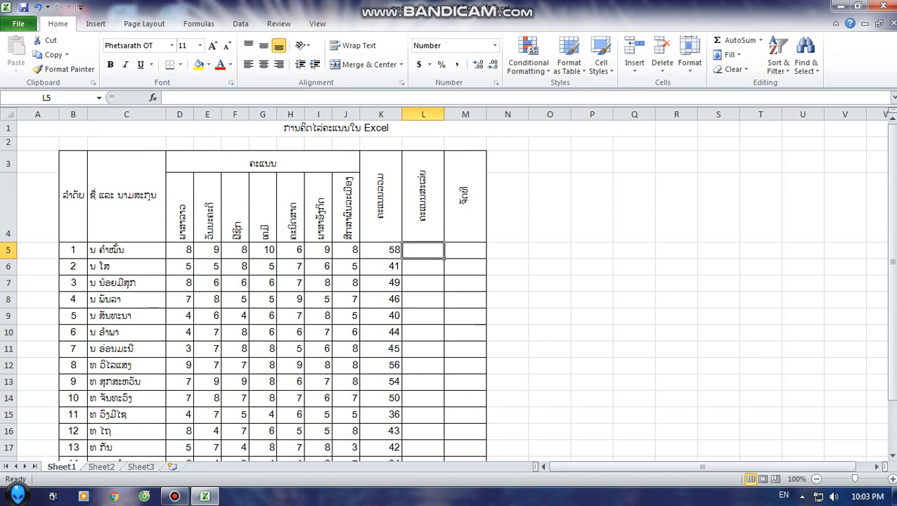
{"action": "type", "text": "="}
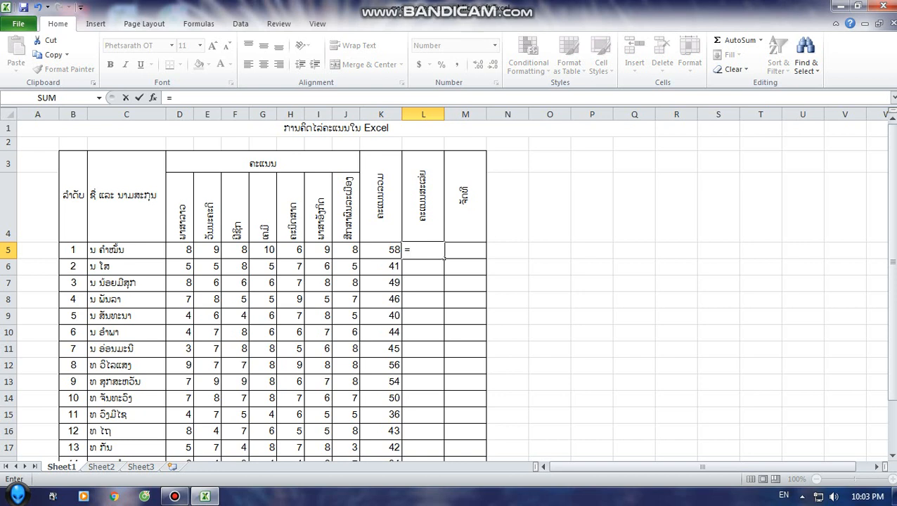
{"action": "type", "text": "a"}
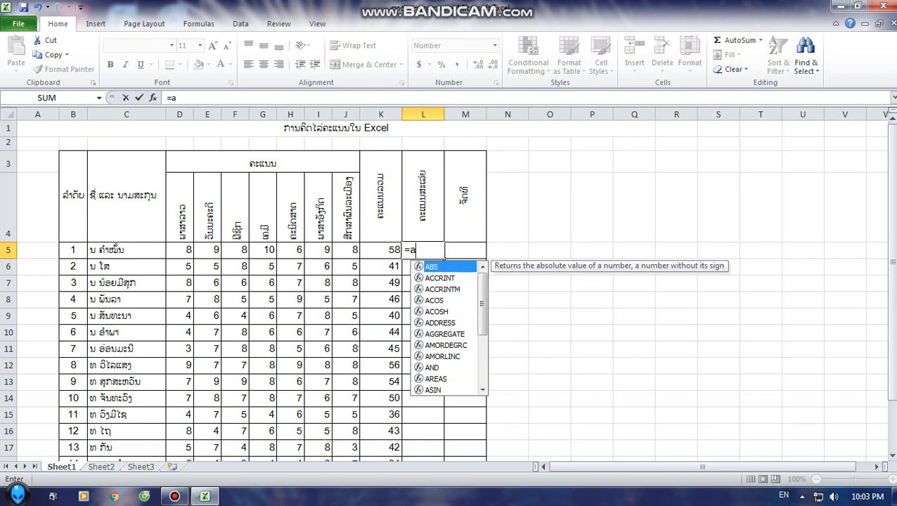
{"action": "type", "text": "ver"}
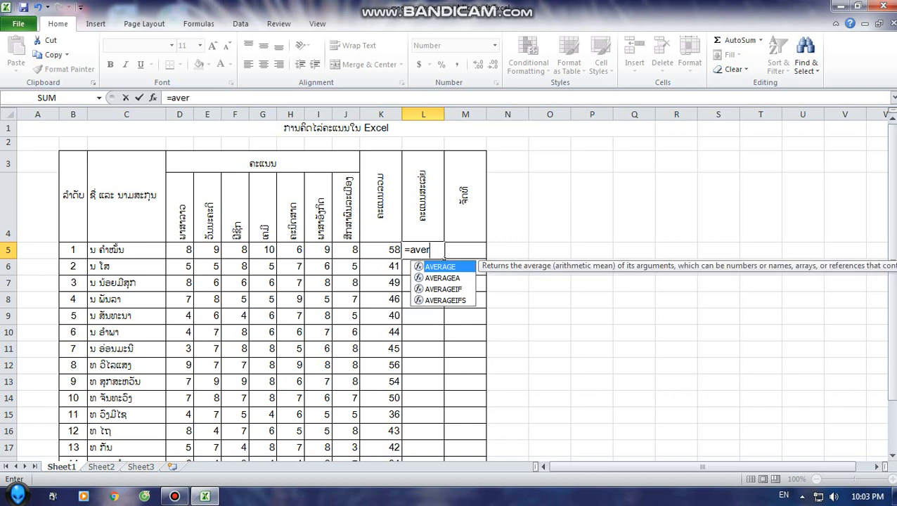
{"action": "key", "text": "Down"}
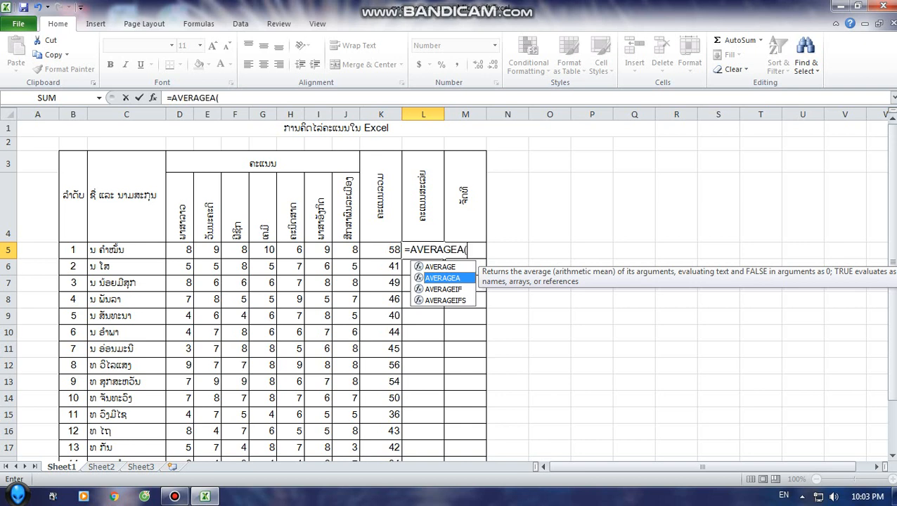
{"action": "key", "text": "Tab"}
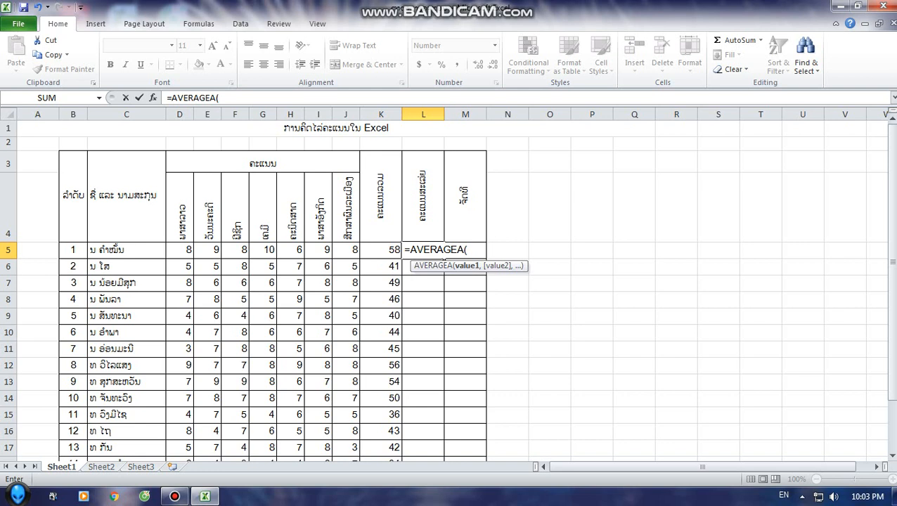
{"action": "left_click_drag", "start_coordinate": [179, 251], "coordinate": [351, 253]}
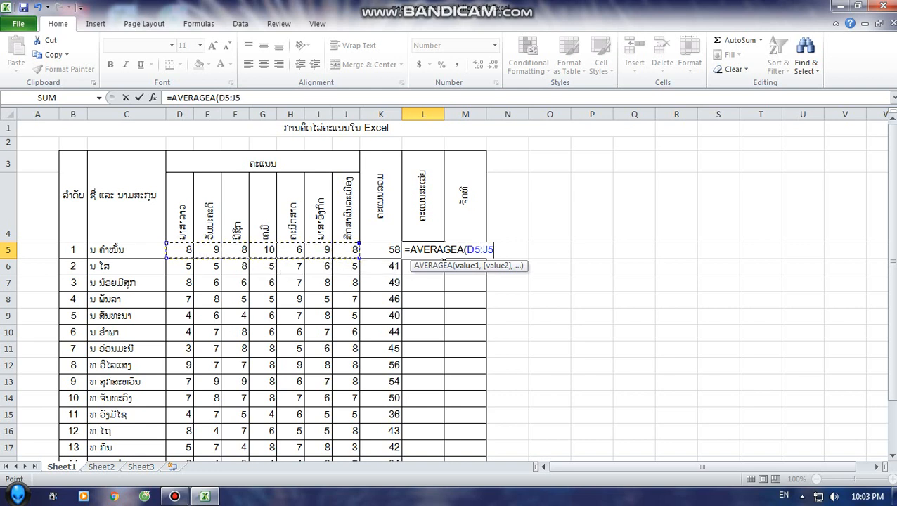
{"action": "key", "text": "Return"}
{"action": "left_click", "coordinate": [423, 398]}
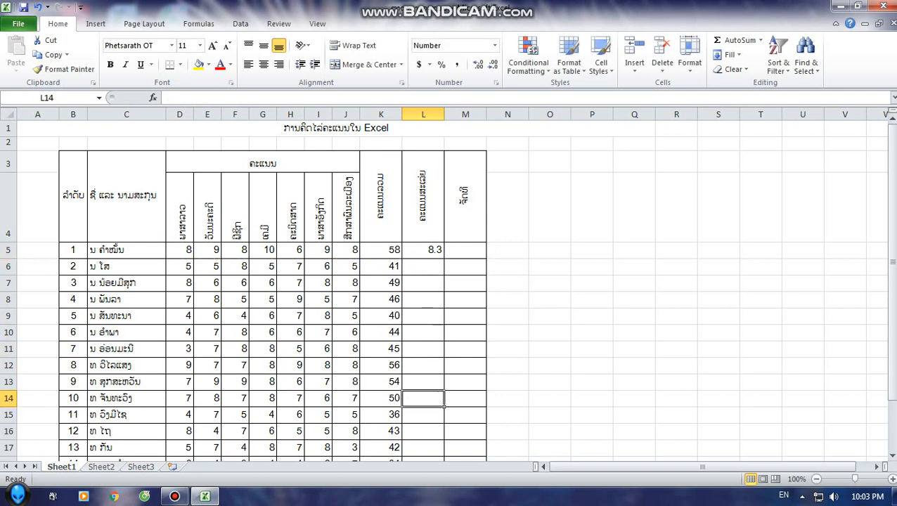
- Fill the average formula from L5 down through L19 for all students
{"action": "left_click", "coordinate": [423, 250]}
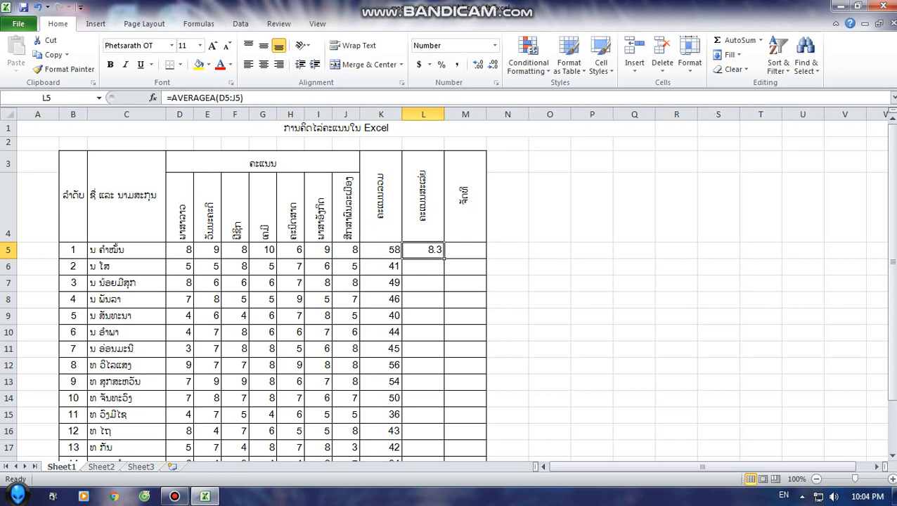
{"action": "left_click_drag", "start_coordinate": [443, 258], "coordinate": [432, 436]}
{"action": "scroll", "coordinate": [449, 281], "scroll_direction": "up", "scroll_amount": 1}
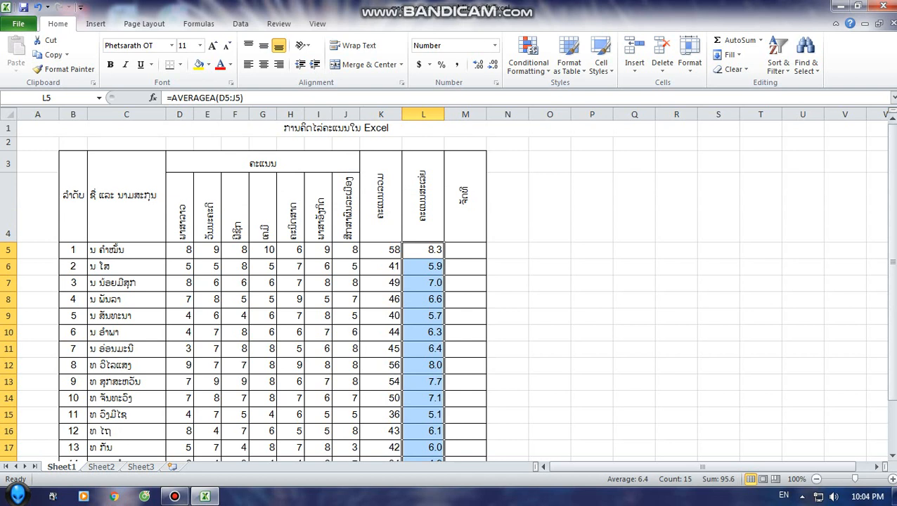
- Try different numbers of decimals on the average in L5, up to three, and return it to one decimal
{"action": "left_click", "coordinate": [423, 250]}
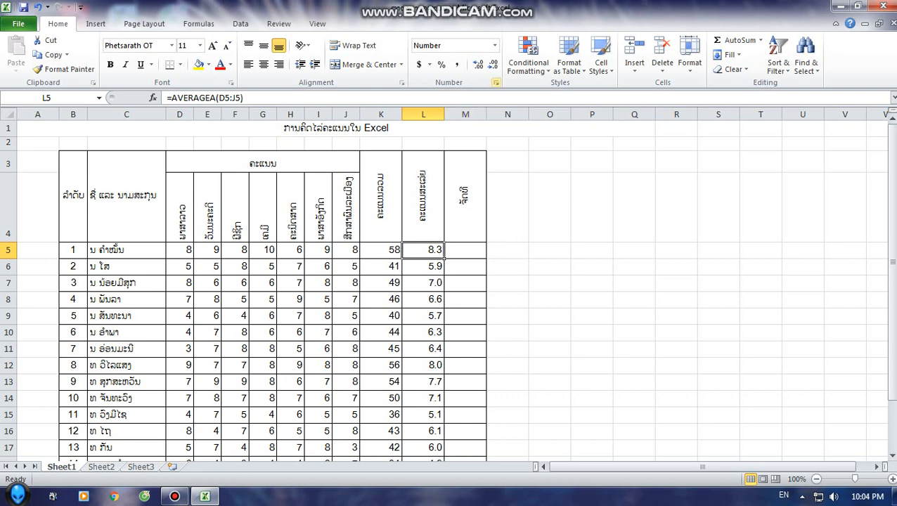
{"action": "left_click", "coordinate": [493, 64]}
{"action": "left_click", "coordinate": [477, 64]}
{"action": "left_click", "coordinate": [478, 64]}
{"action": "left_click", "coordinate": [477, 64]}
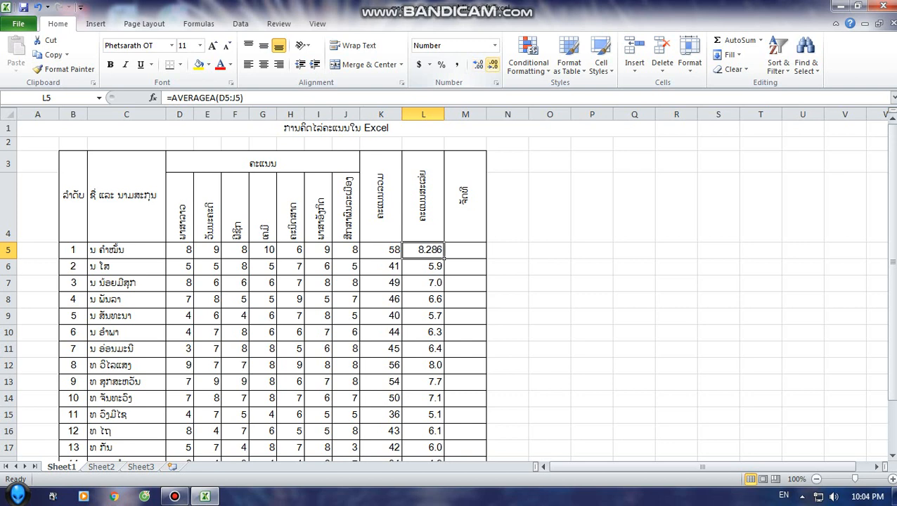
{"action": "left_click", "coordinate": [493, 64]}
{"action": "left_click", "coordinate": [492, 64]}
- Start a RANK formula in M5 with the first student's total, K5, as the number to rank
{"action": "left_click", "coordinate": [465, 250]}
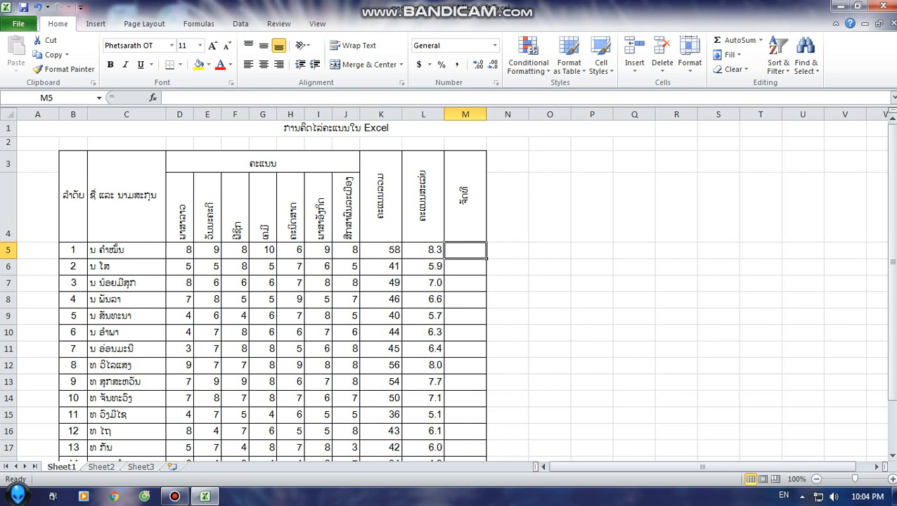
{"action": "type", "text": "="}
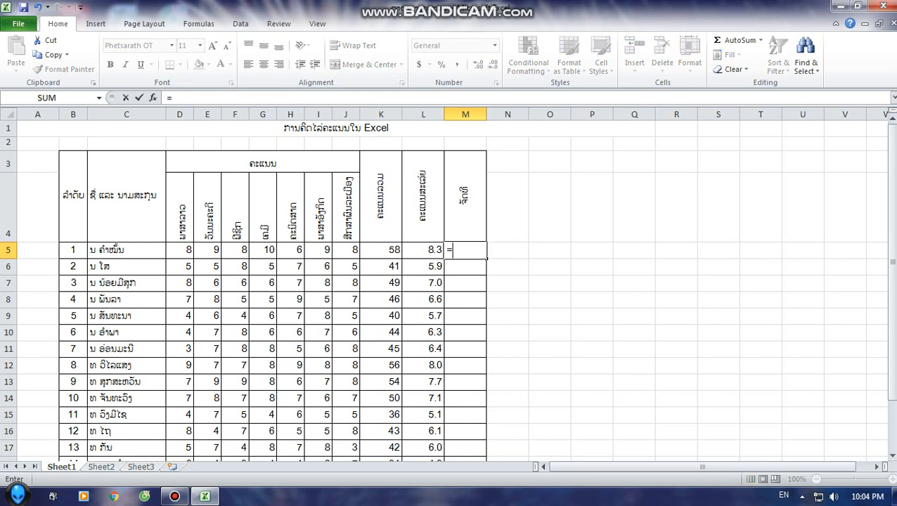
{"action": "type", "text": "ran"}
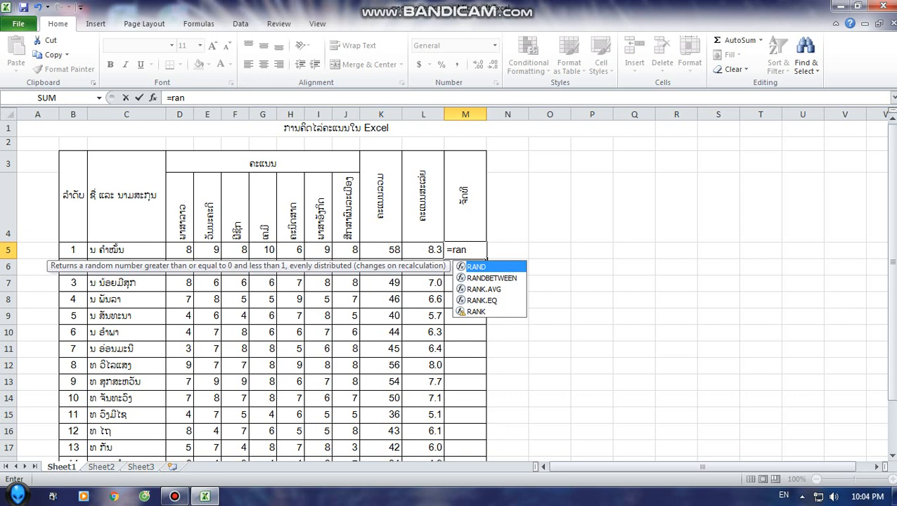
{"action": "left_click", "coordinate": [476, 311]}
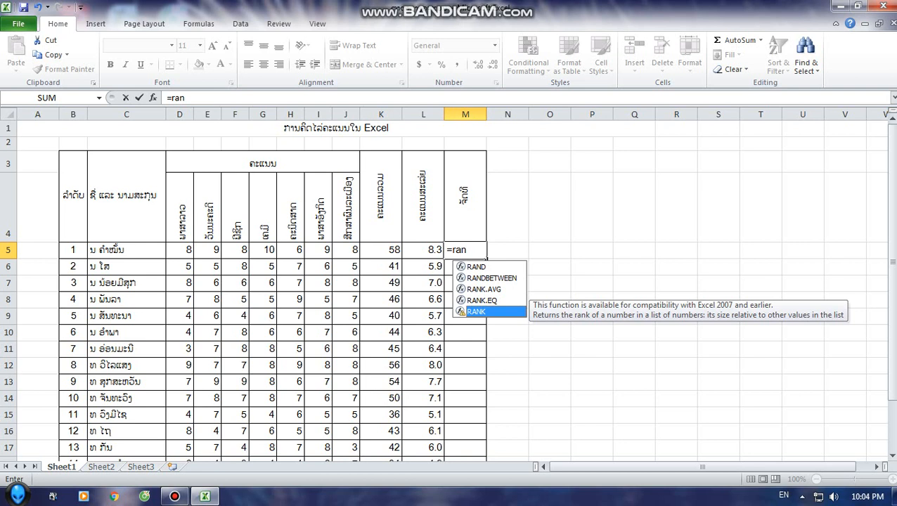
{"action": "key", "text": "Tab"}
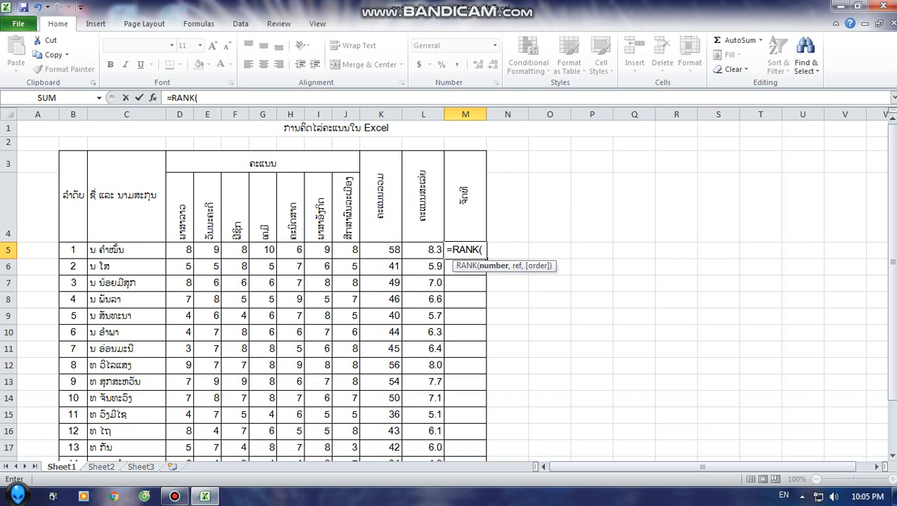
{"action": "left_click", "coordinate": [381, 250]}
{"action": "type", "text": ","}
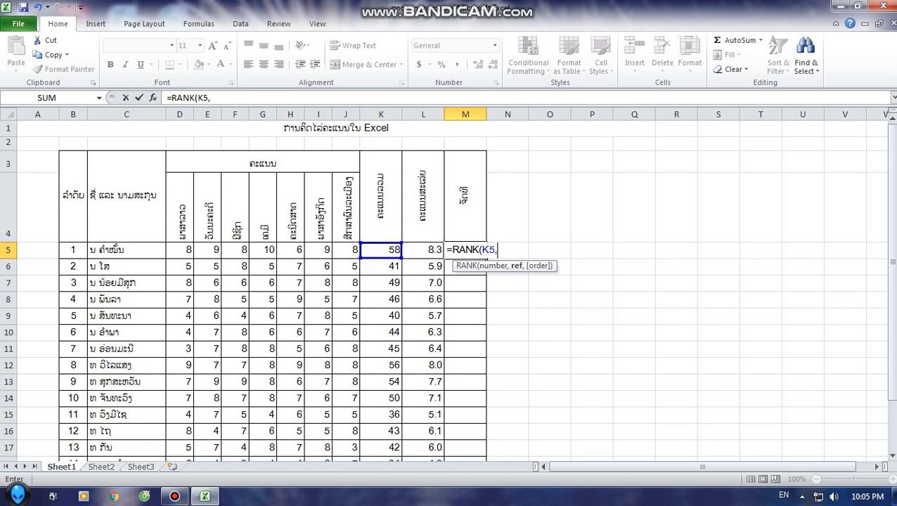
- Set the RANK reference range to K5:K19 and make it absolute as $K$5:$K$19
{"action": "left_click_drag", "start_coordinate": [381, 250], "coordinate": [383, 432]}
{"action": "scroll", "coordinate": [448, 291], "scroll_direction": "up", "scroll_amount": 1}
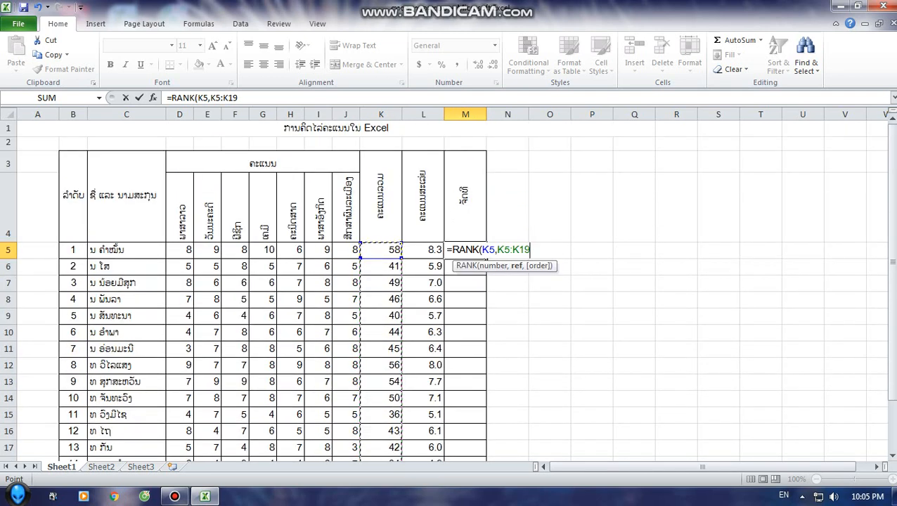
{"action": "left_click_drag", "start_coordinate": [498, 250], "coordinate": [530, 250]}
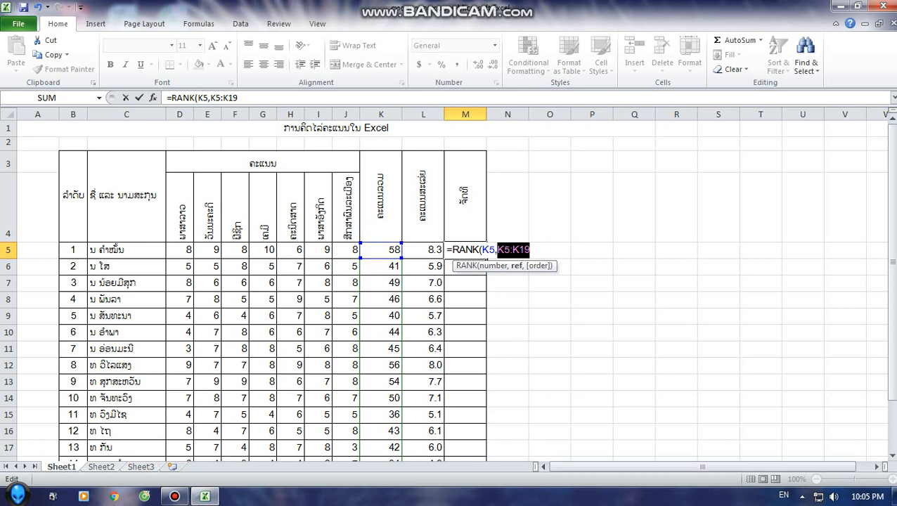
{"action": "key", "text": "F4"}
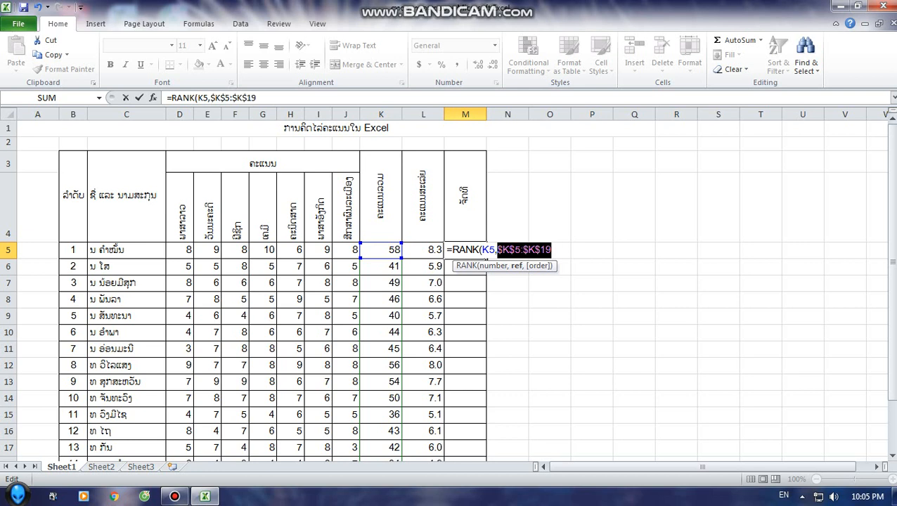
{"action": "key", "text": "Right"}
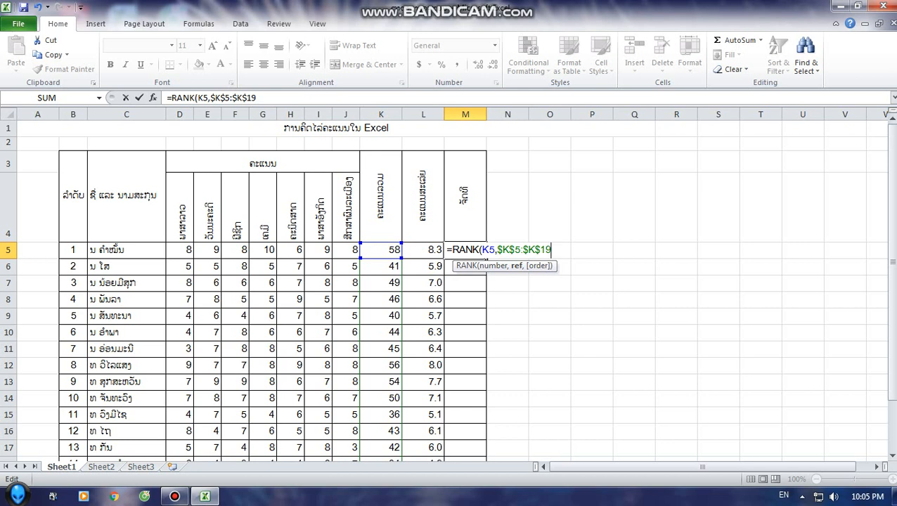
- Complete the RANK formula in M5 with order 0 for descending ranking
{"action": "type", "text": ","}
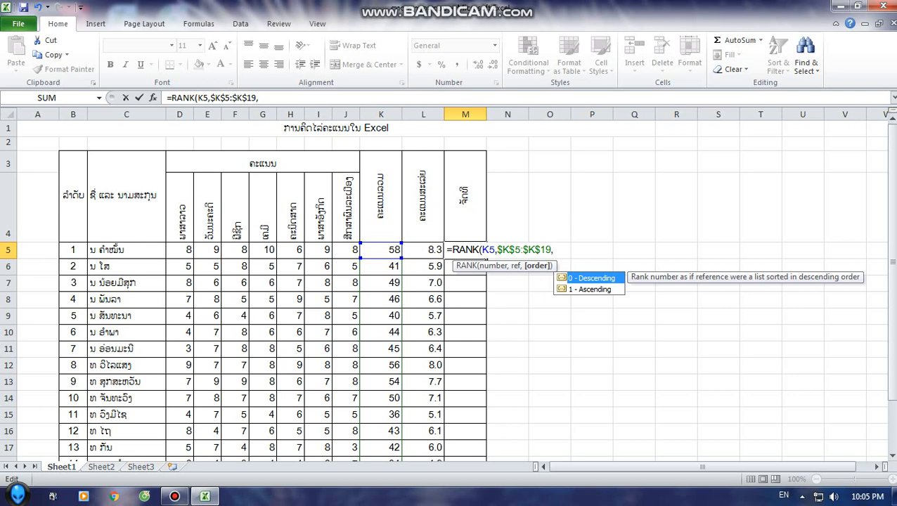
{"action": "scroll", "coordinate": [450, 295], "scroll_direction": "down", "scroll_amount": 1}
{"action": "scroll", "coordinate": [450, 295], "scroll_direction": "down", "scroll_amount": 1}
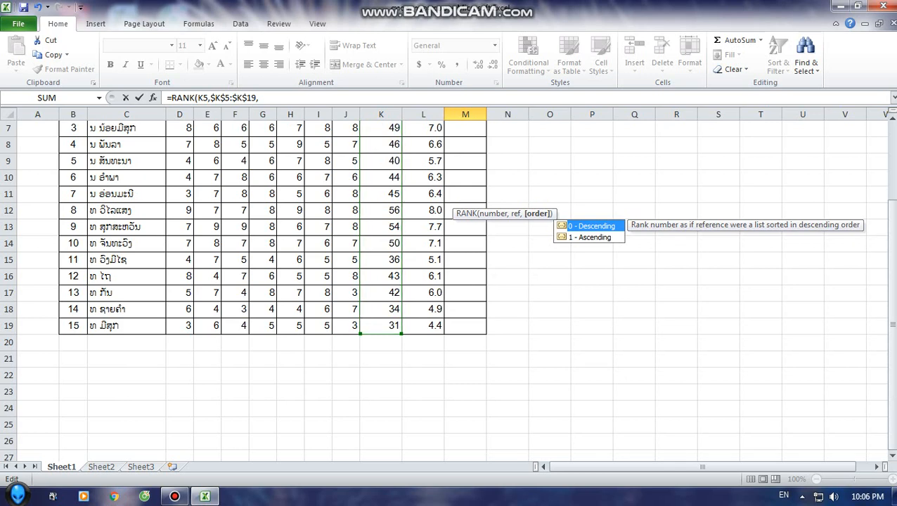
{"action": "scroll", "coordinate": [450, 296], "scroll_direction": "up", "scroll_amount": 2}
{"action": "scroll", "coordinate": [450, 295], "scroll_direction": "down", "scroll_amount": 1}
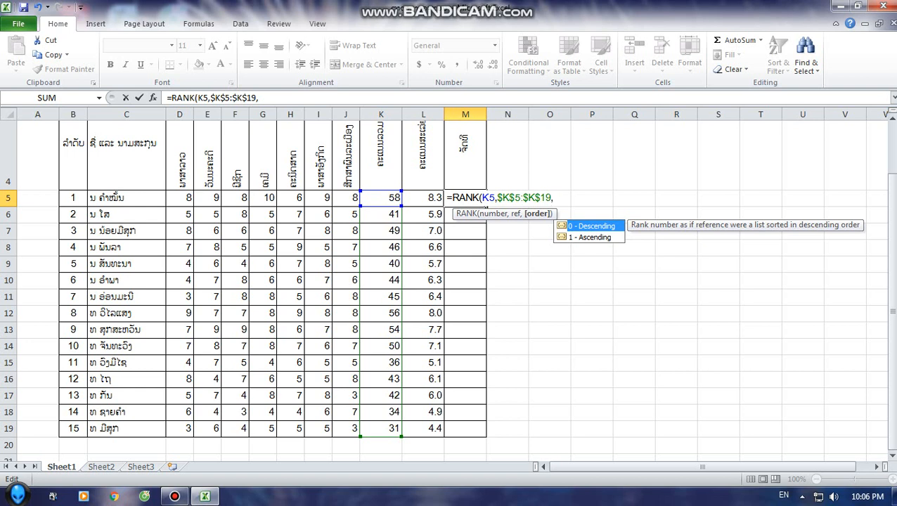
{"action": "type", "text": "0"}
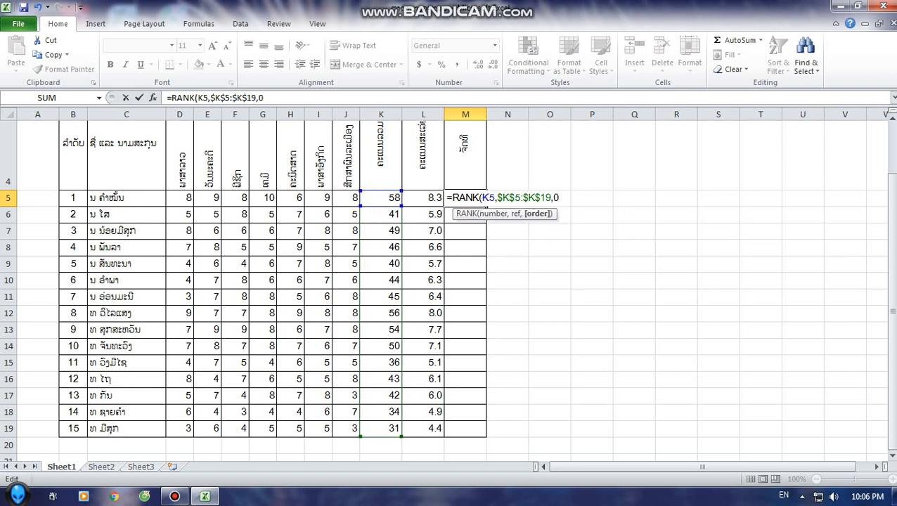
{"action": "type", "text": ")"}
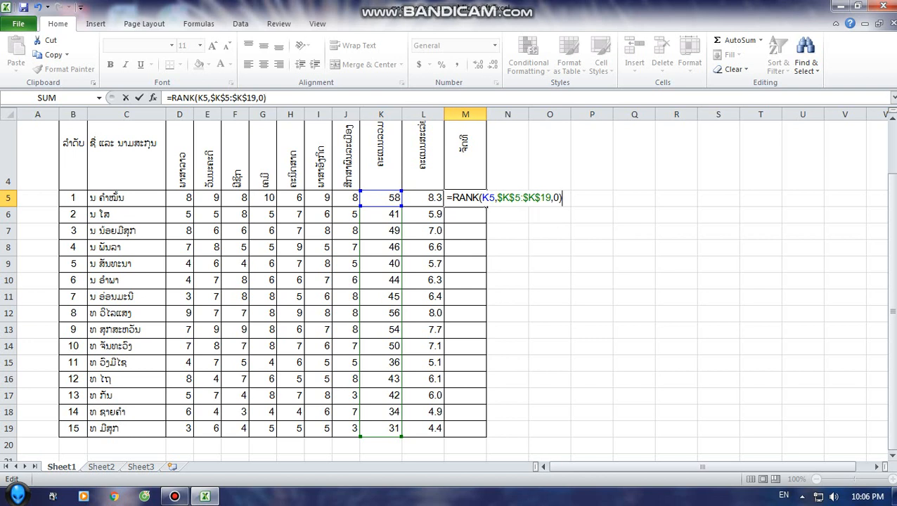
{"action": "key", "text": "Return"}
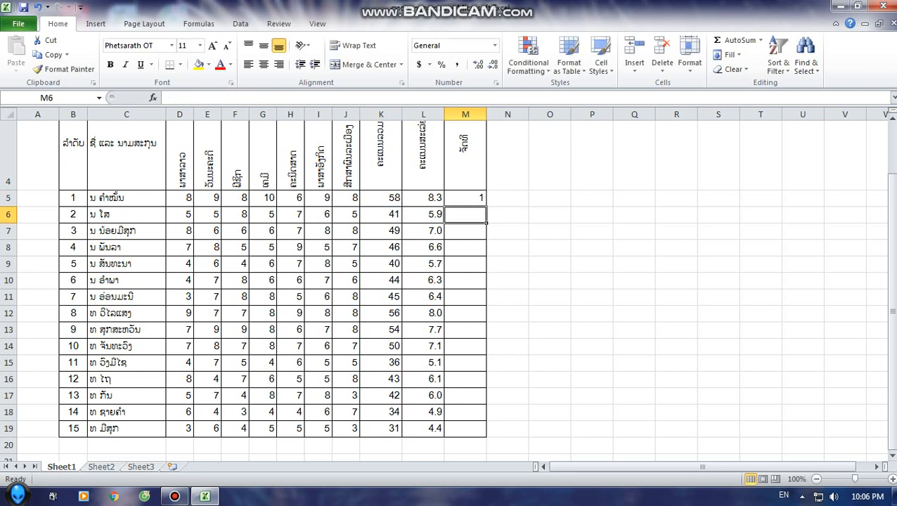
- Fill the rank formula from M5 down through M19 for all students
{"action": "left_click", "coordinate": [466, 198]}
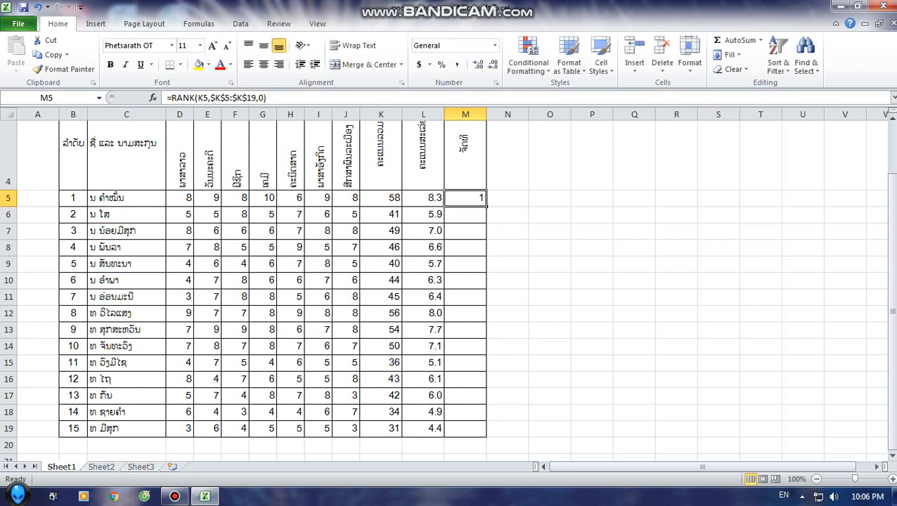
{"action": "left_click_drag", "start_coordinate": [486, 206], "coordinate": [485, 433]}
{"action": "left_click", "coordinate": [465, 347]}
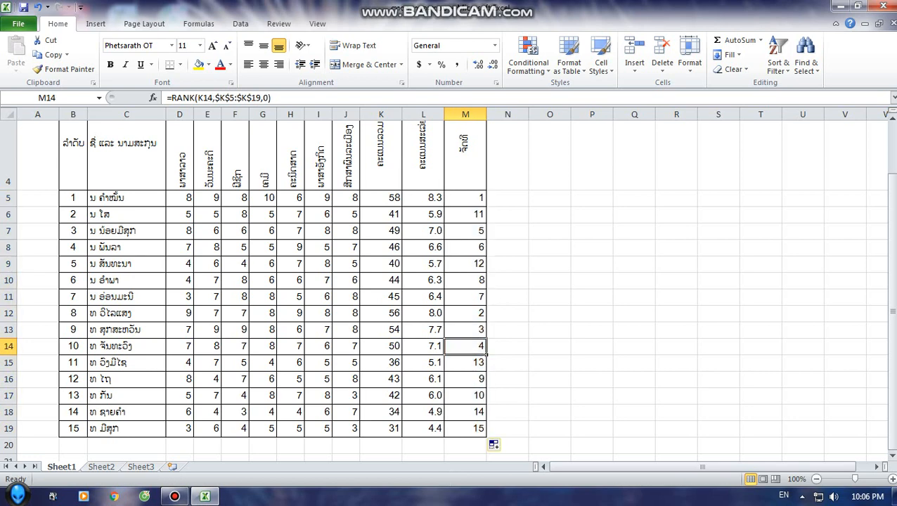
- Examine the ranks in M5:M19 against the students' totals, and the RANK formula in M5
{"action": "scroll", "coordinate": [281, 281], "scroll_direction": "up", "scroll_amount": 1}
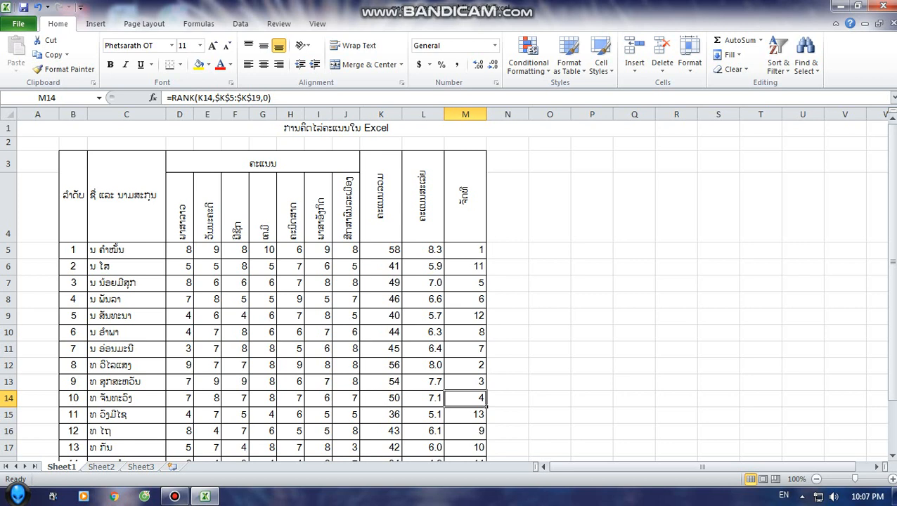
{"action": "scroll", "coordinate": [450, 288], "scroll_direction": "down", "scroll_amount": 1}
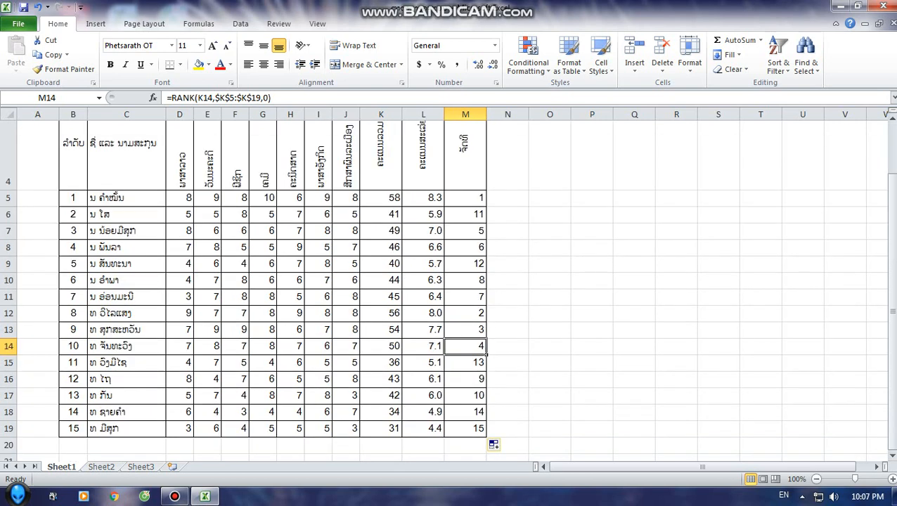
{"action": "scroll", "coordinate": [450, 288], "scroll_direction": "up", "scroll_amount": 1}
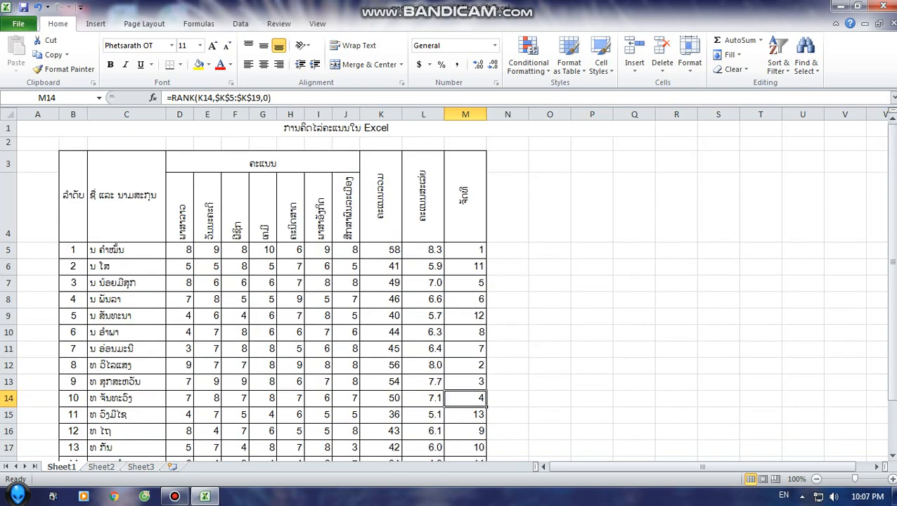
{"action": "scroll", "coordinate": [450, 288], "scroll_direction": "down", "scroll_amount": 1}
{"action": "scroll", "coordinate": [450, 288], "scroll_direction": "up", "scroll_amount": 1}
{"action": "scroll", "coordinate": [450, 288], "scroll_direction": "down", "scroll_amount": 1}
{"action": "scroll", "coordinate": [450, 288], "scroll_direction": "up", "scroll_amount": 1}
{"action": "left_click", "coordinate": [465, 250]}
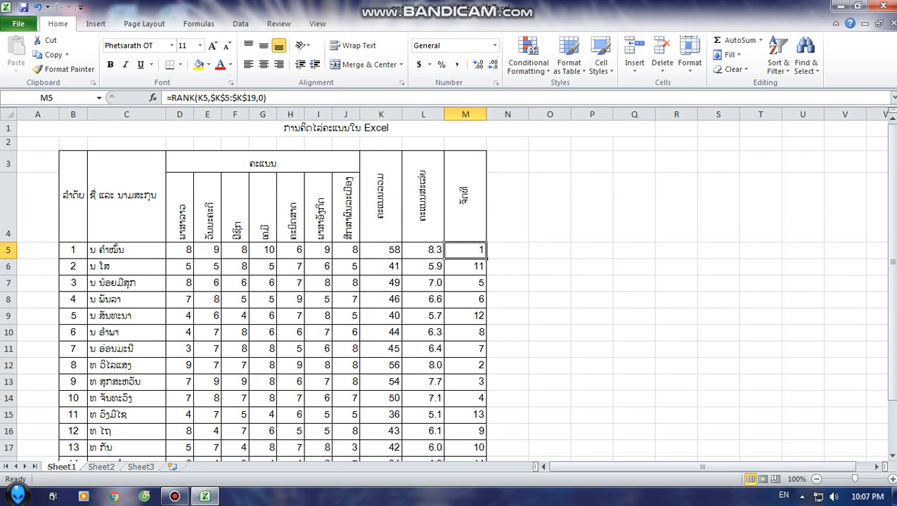
{"action": "scroll", "coordinate": [450, 288], "scroll_direction": "down", "scroll_amount": 1}
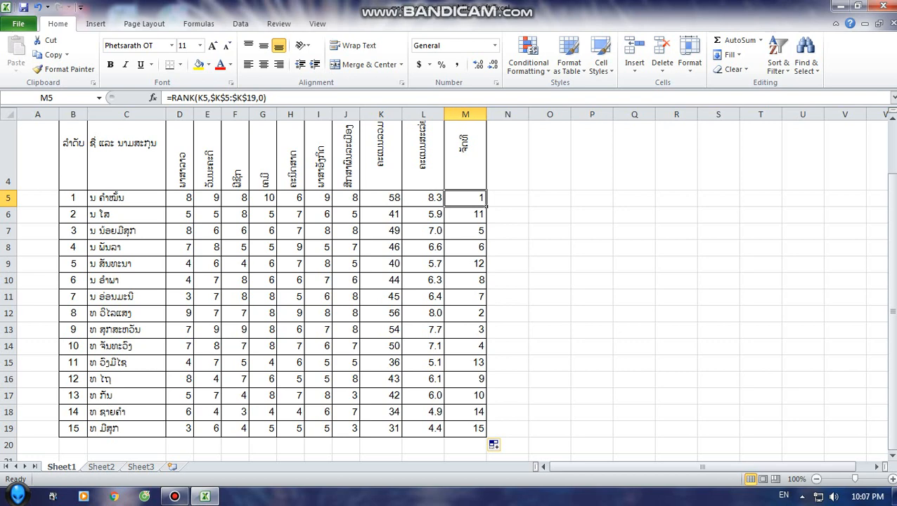
{"action": "scroll", "coordinate": [450, 289], "scroll_direction": "up", "scroll_amount": 1}
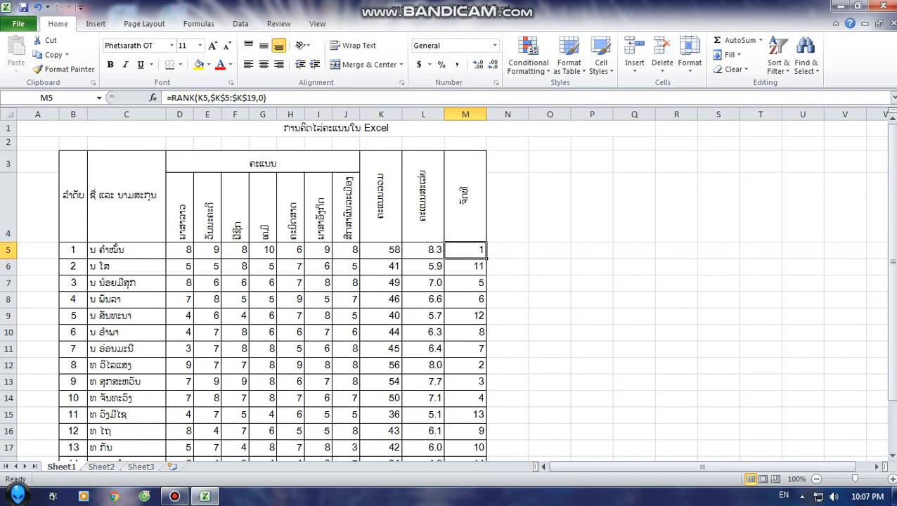
{"action": "left_click", "coordinate": [175, 496]}
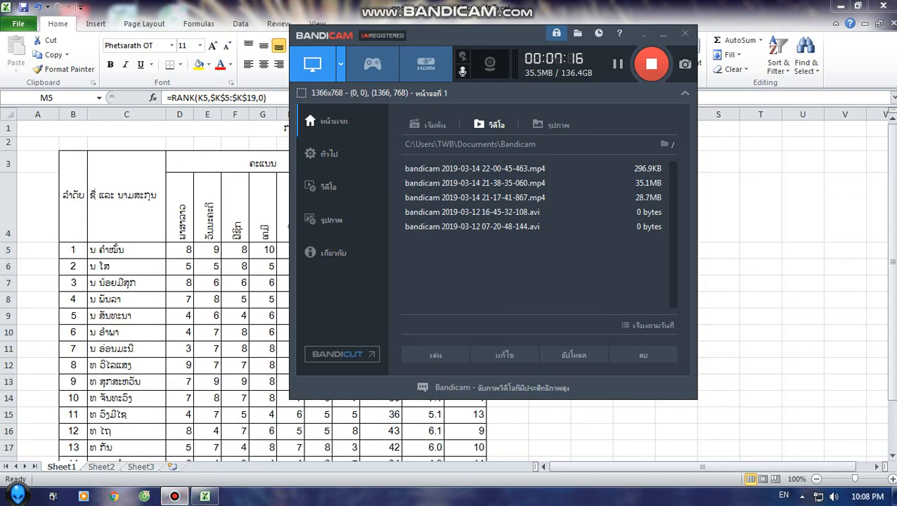